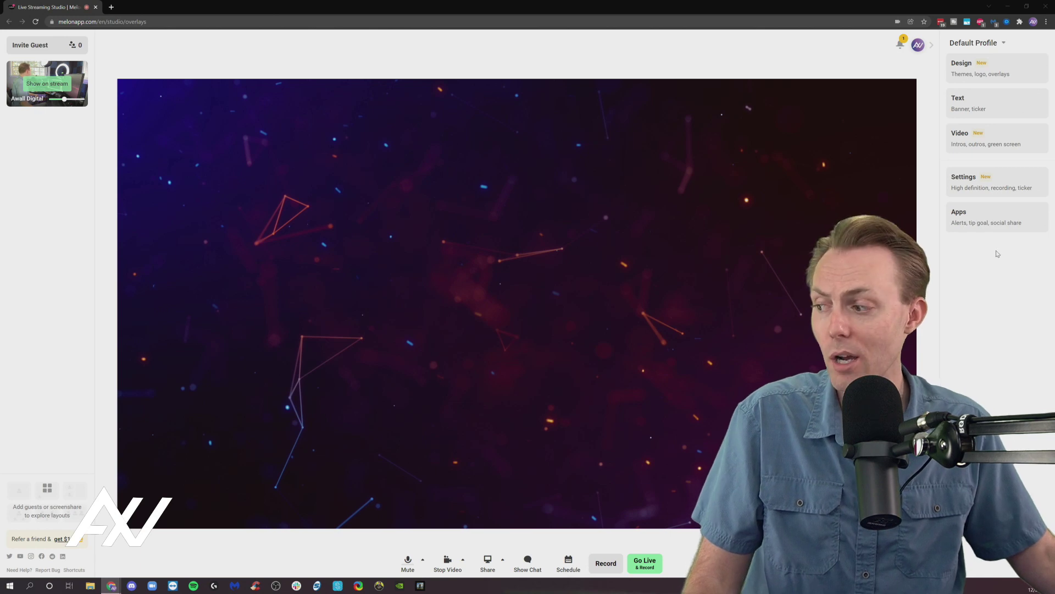
- Open the Widgets app by Streamlabs from the studio's apps and connect the Streamlabs account
click(933, 50)
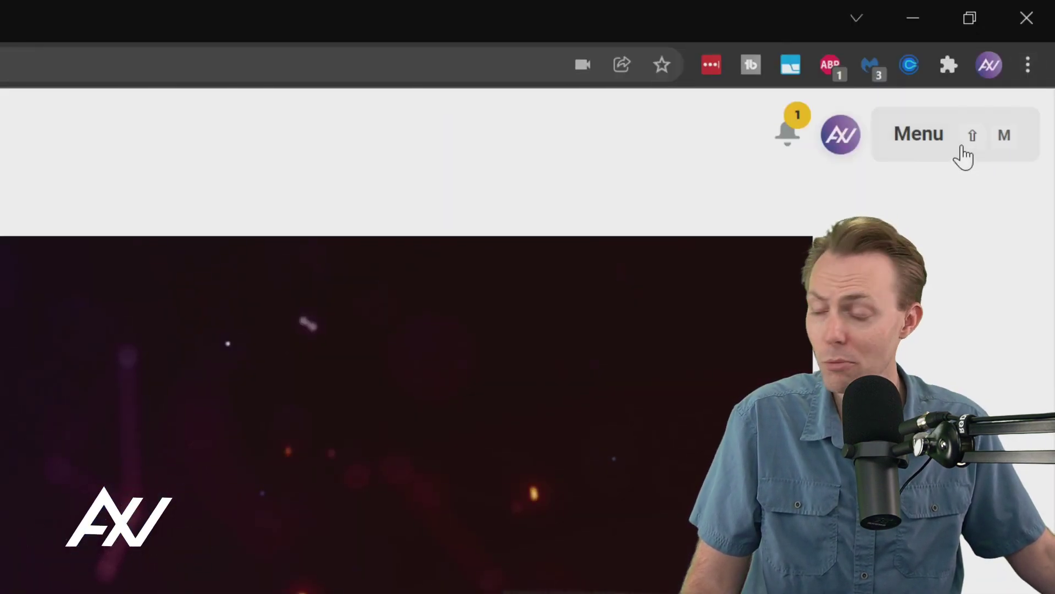
click(963, 148)
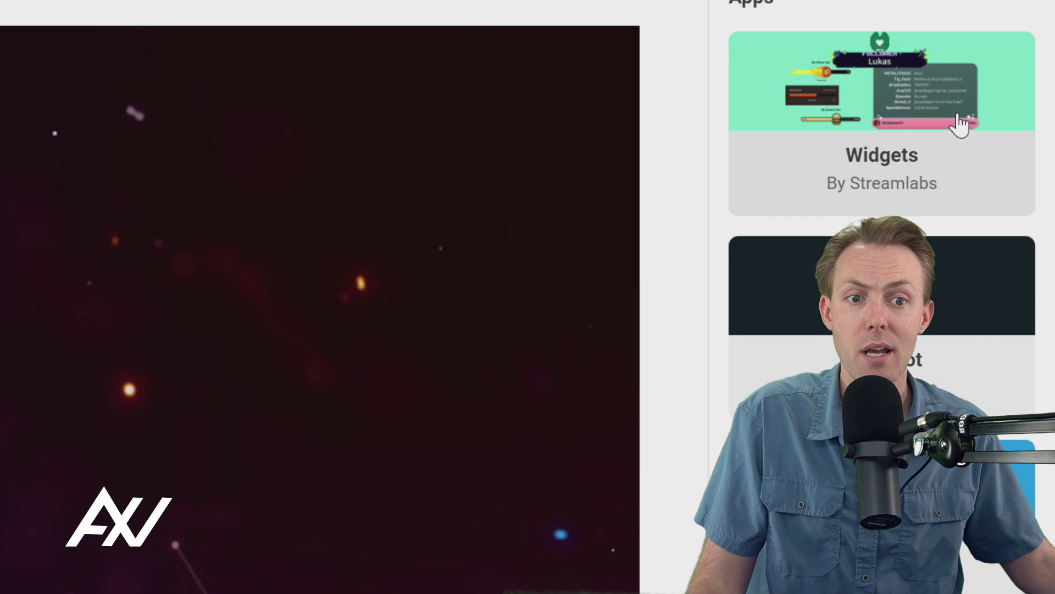
click(922, 117)
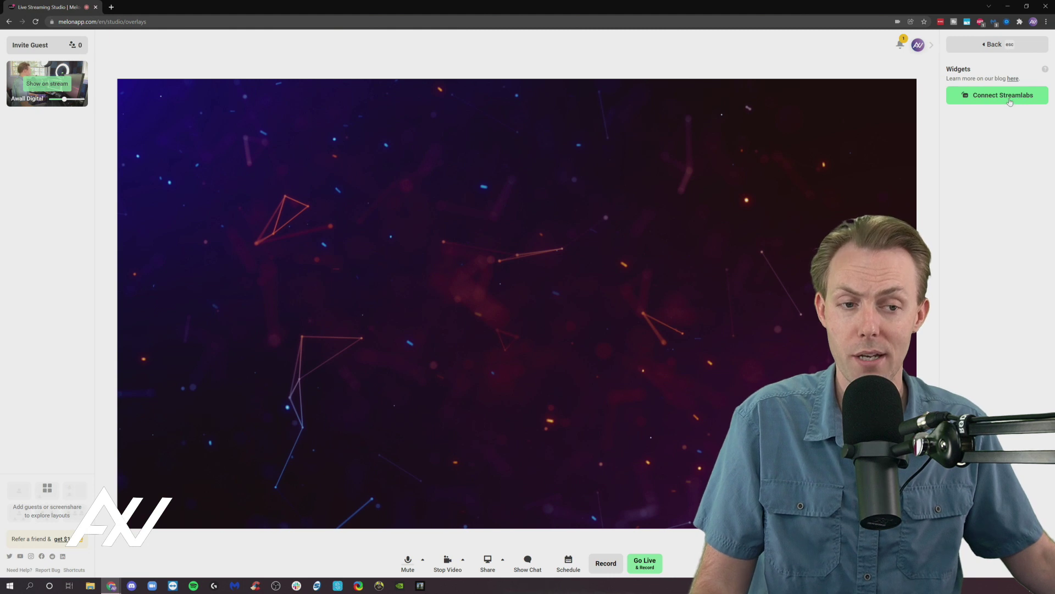
click(1011, 102)
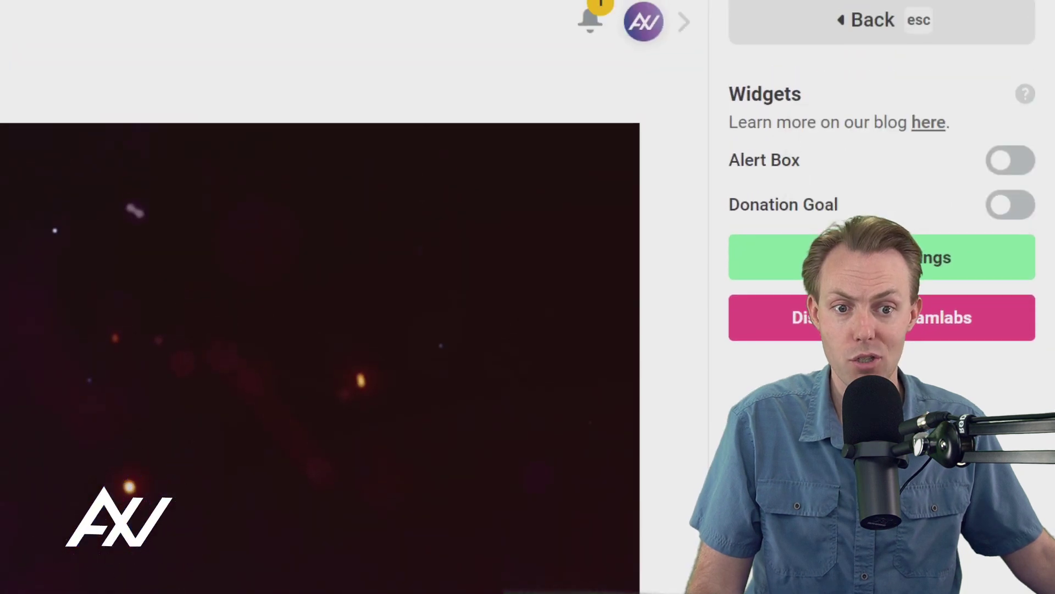
- Enable the Alert Box and Donation Goal widgets and run test donations for them on the stream canvas
click(1025, 165)
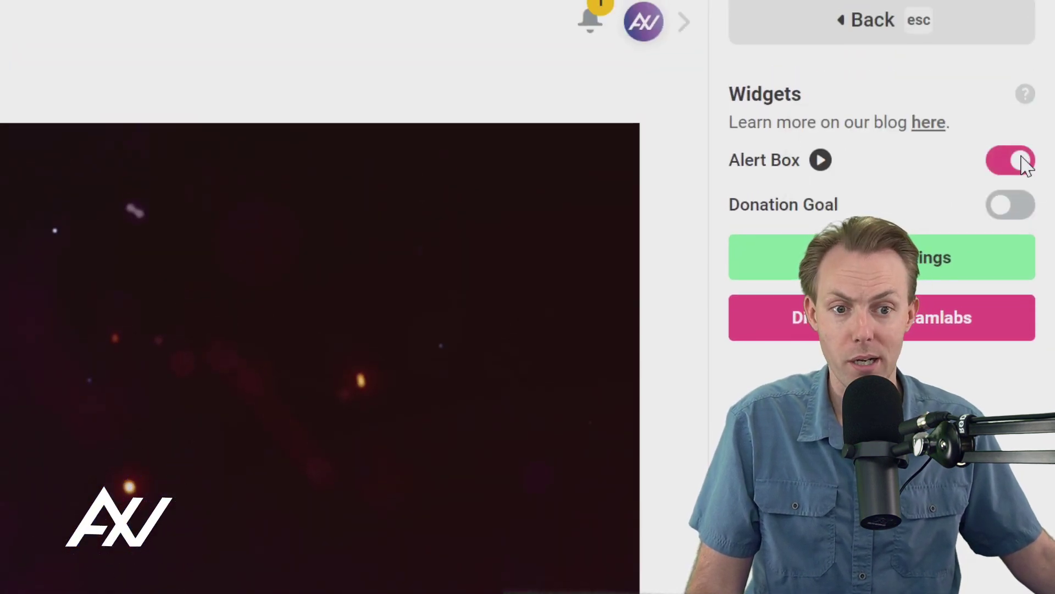
click(1014, 211)
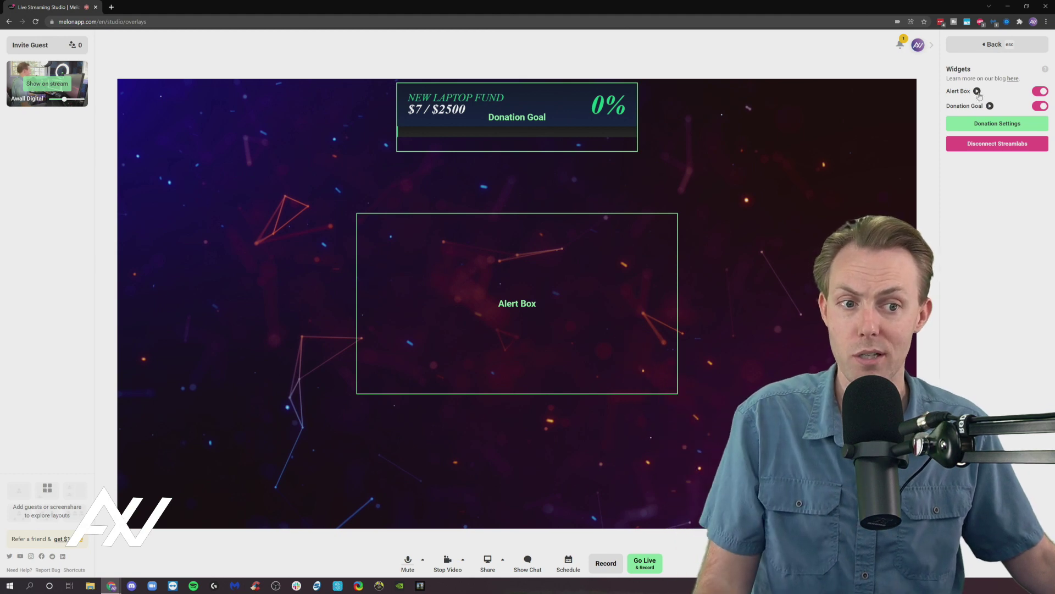
click(977, 92)
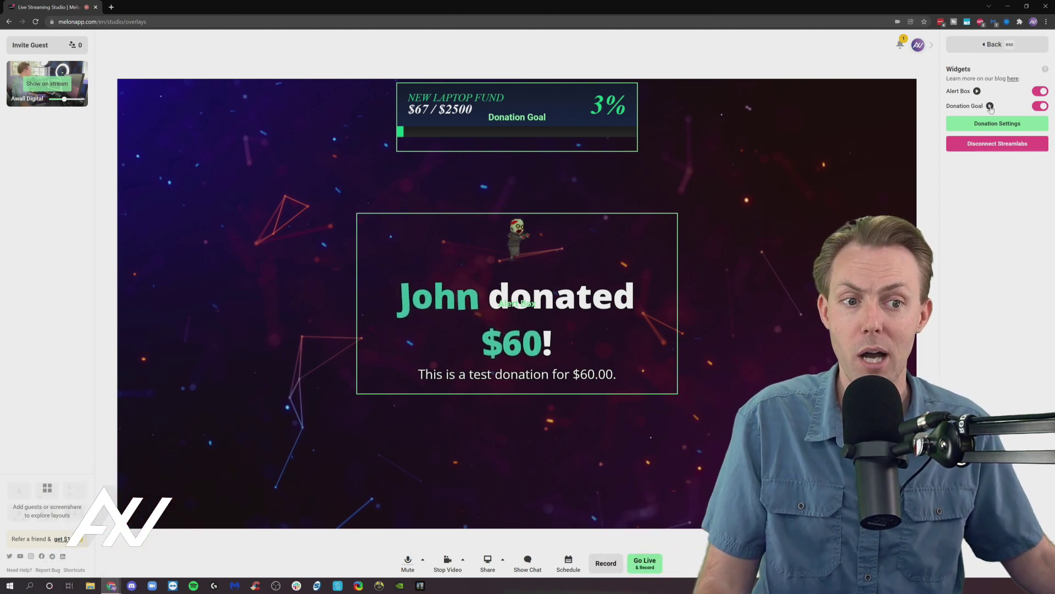
click(991, 106)
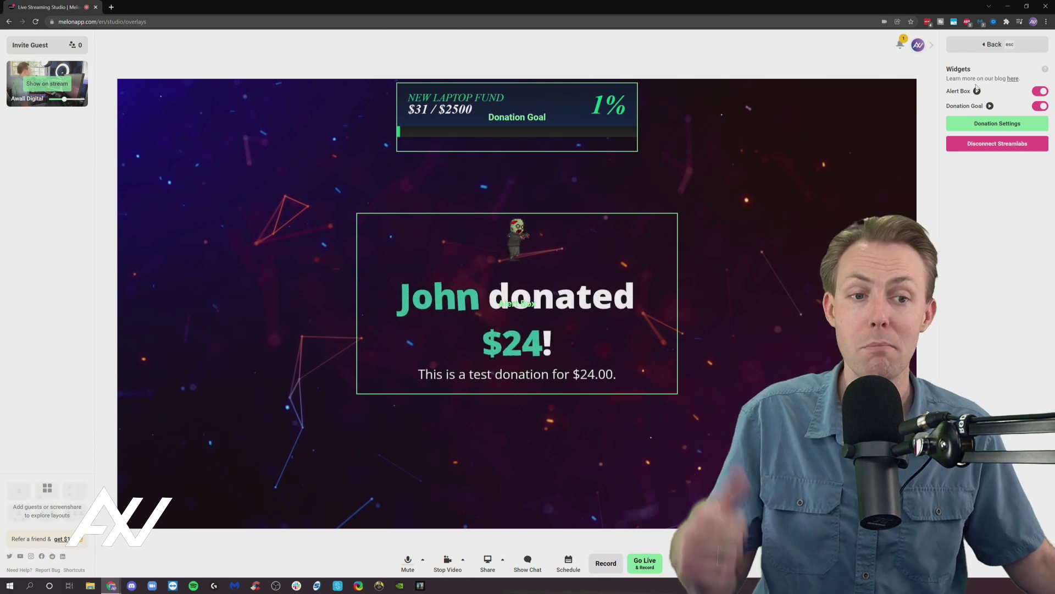
click(978, 91)
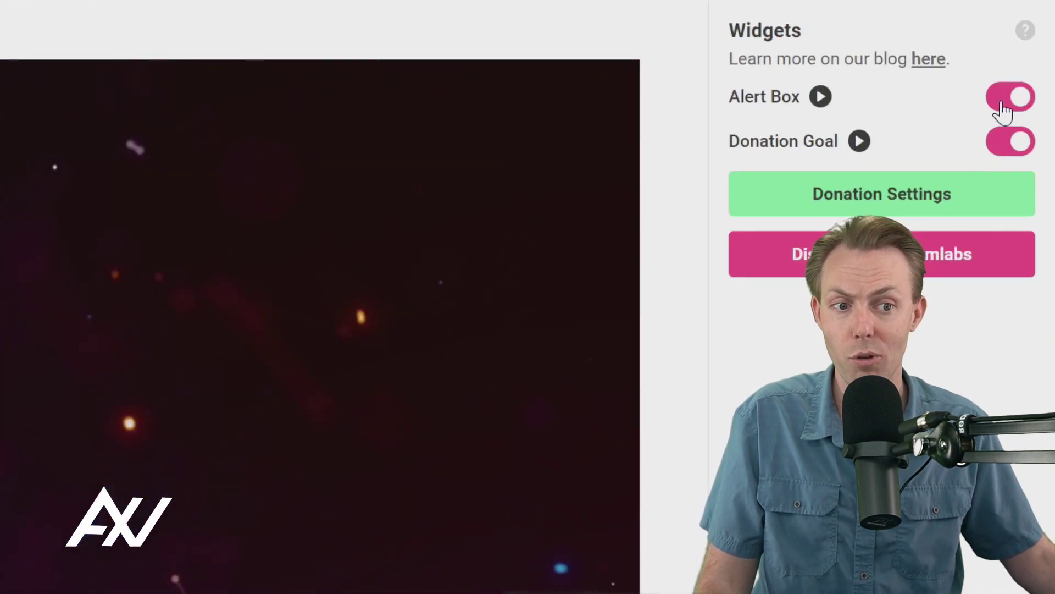
- Turn off the Alert Box and Donation Goal widgets and view the Streamlabs donation settings page
click(1004, 110)
click(1010, 144)
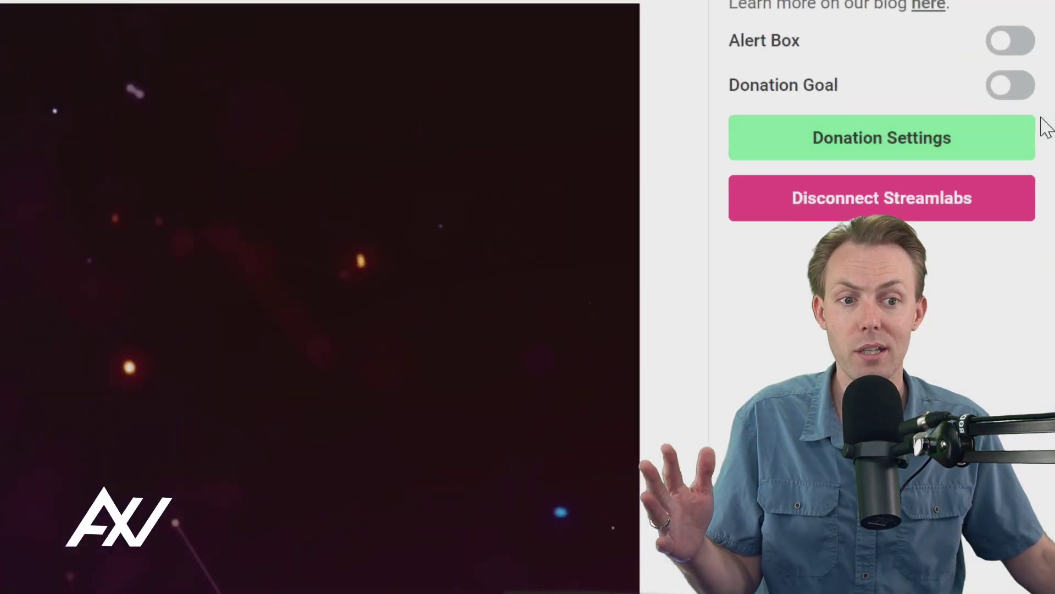
click(935, 153)
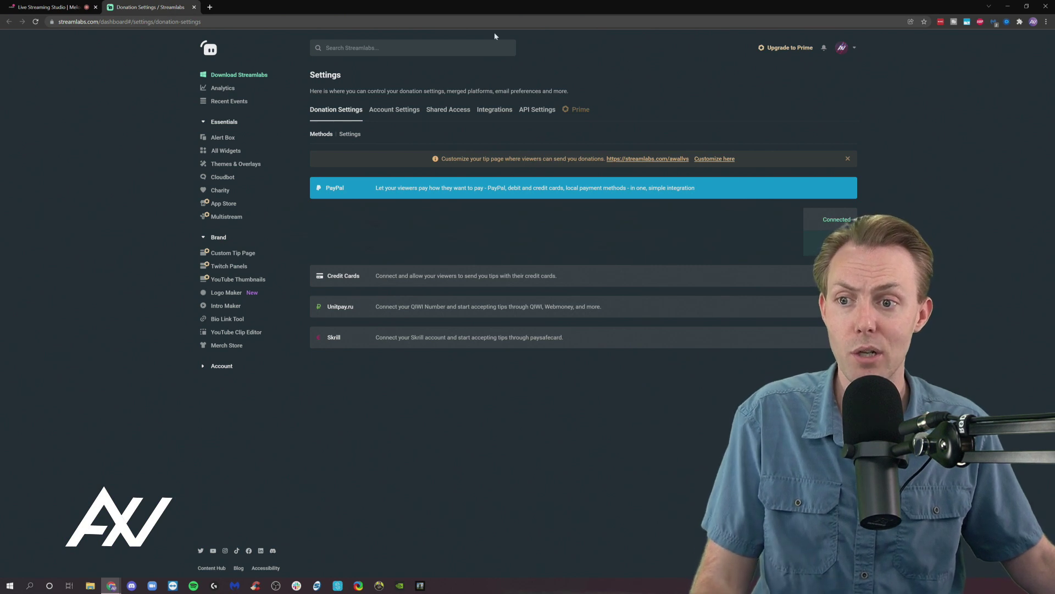
click(196, 8)
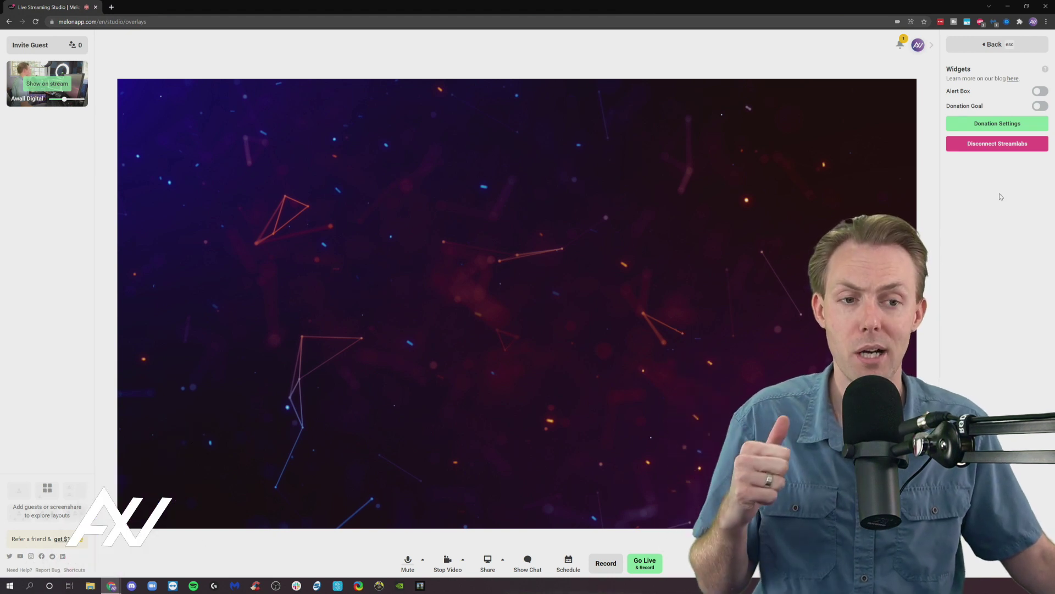
- Open the Cloudbot app and enable Cloudbot for both Twitch and YouTube
click(991, 48)
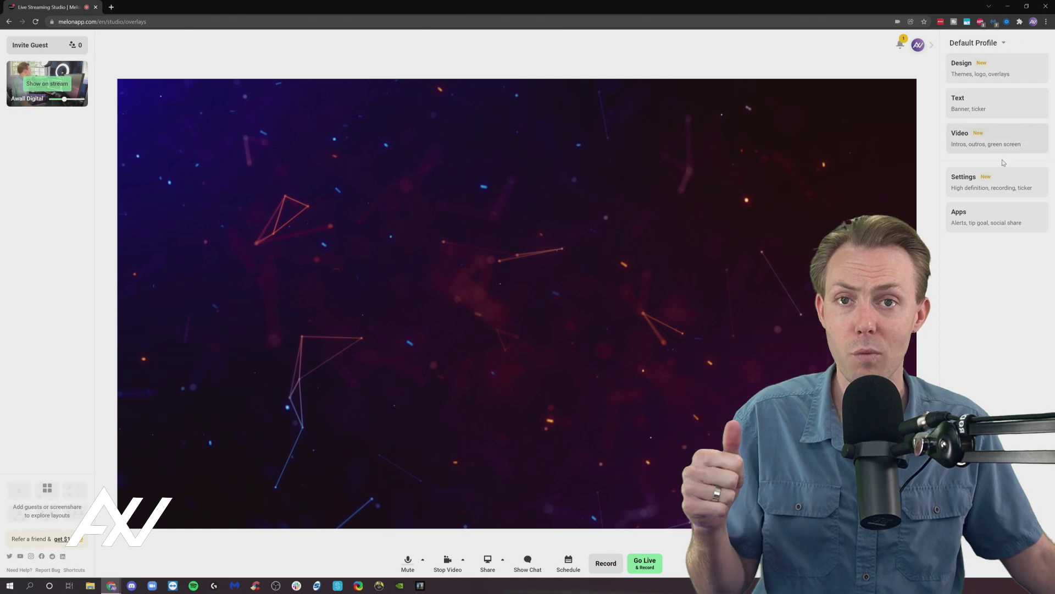
click(1002, 226)
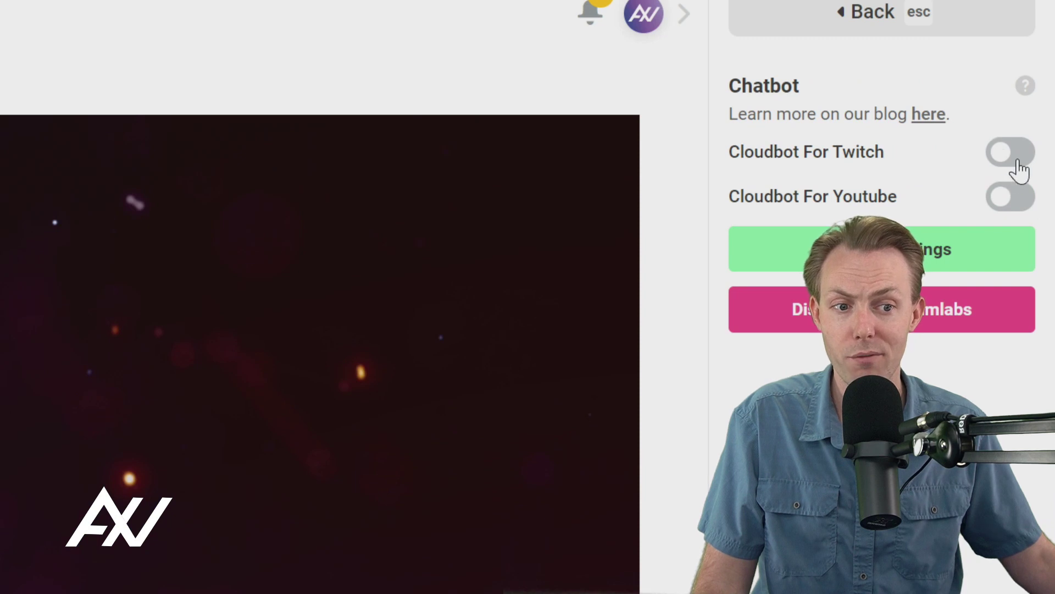
click(1011, 154)
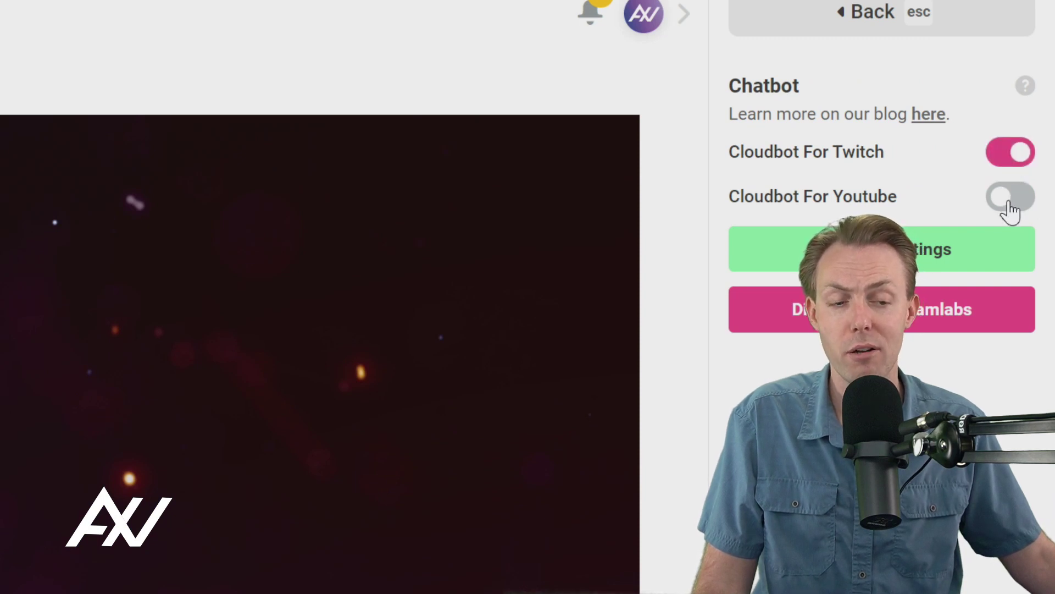
click(1006, 211)
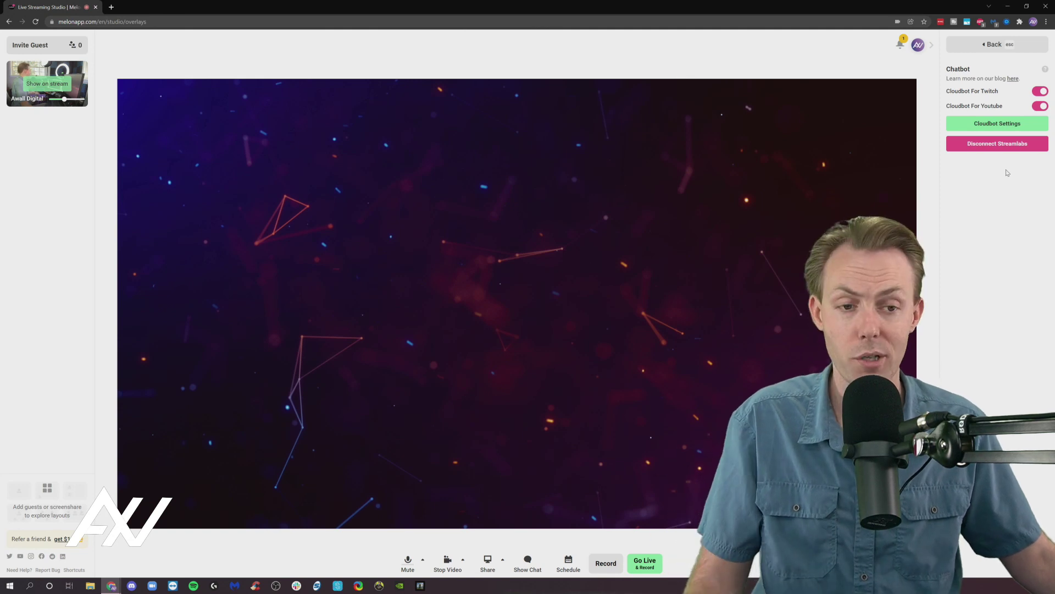
- Open the Cloudbot settings on Streamlabs and look through the Polls, Betting and Giveaways options
click(1000, 126)
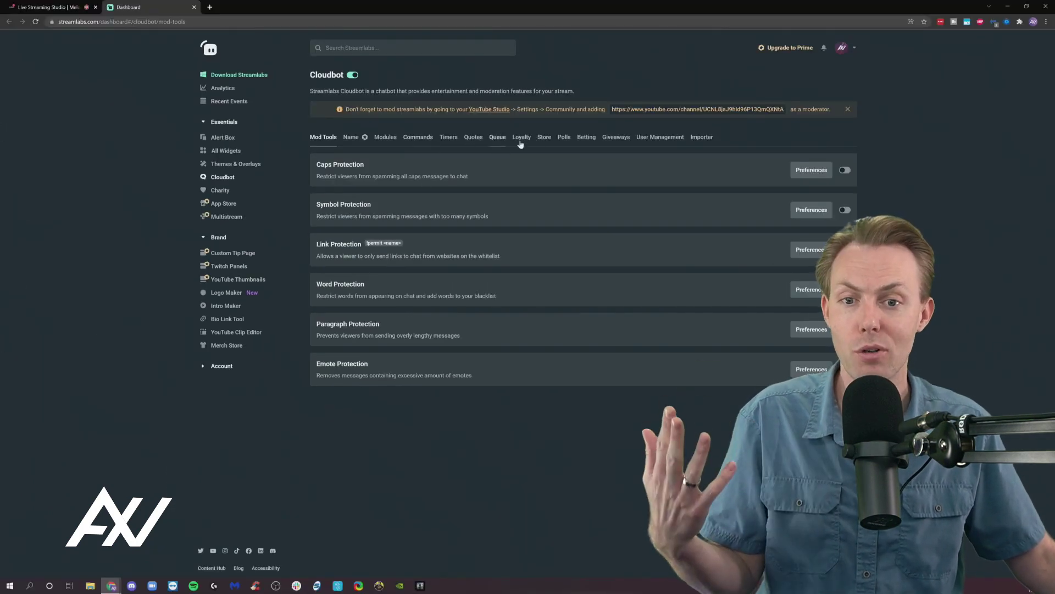
click(563, 139)
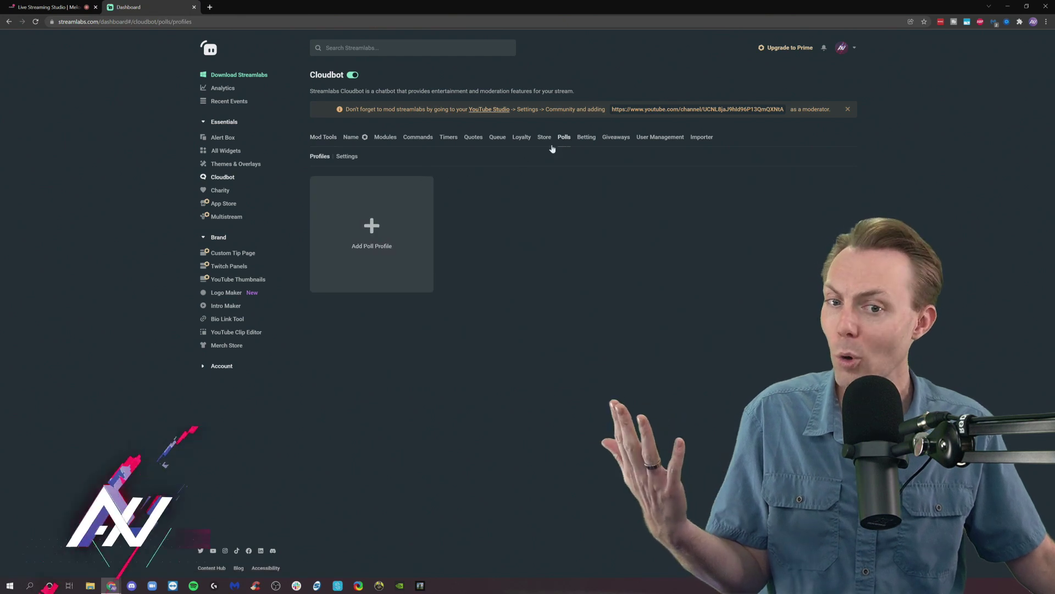
click(586, 144)
click(616, 139)
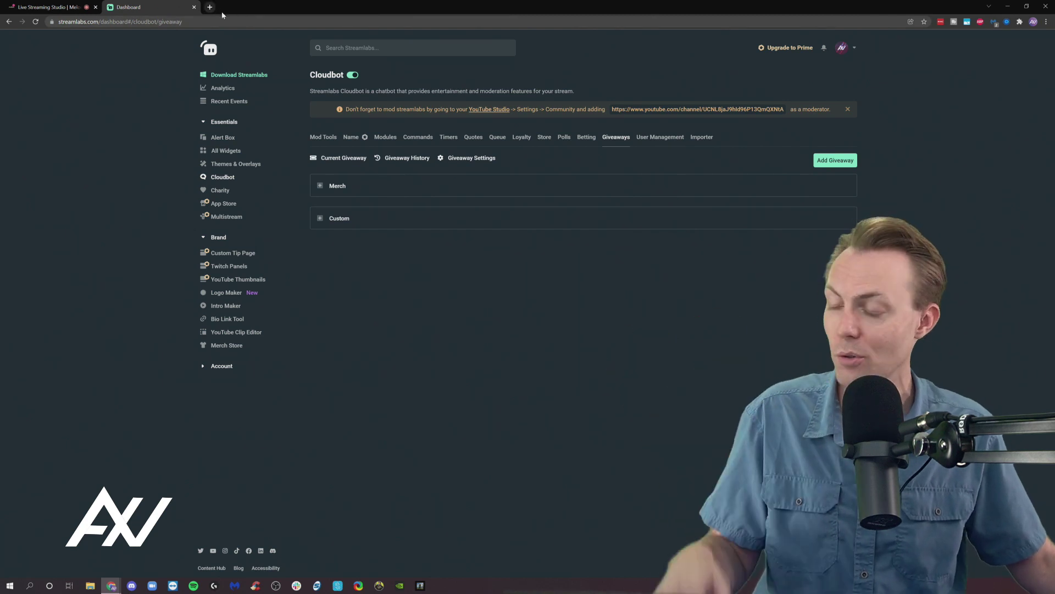
click(196, 7)
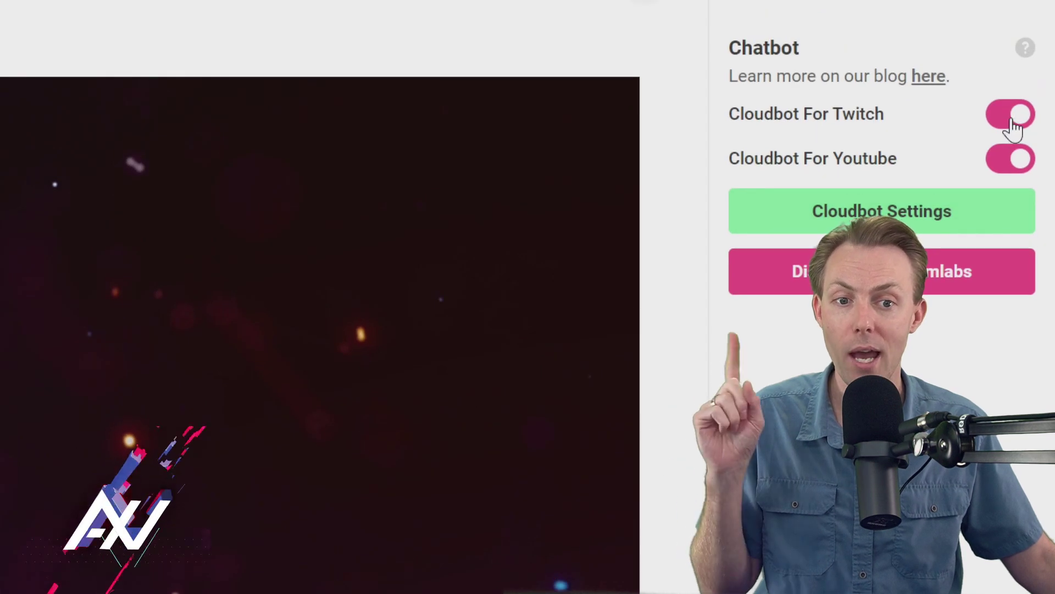
- Turn off Cloudbot for Twitch and YouTube and leave the Chatbot settings
click(1009, 161)
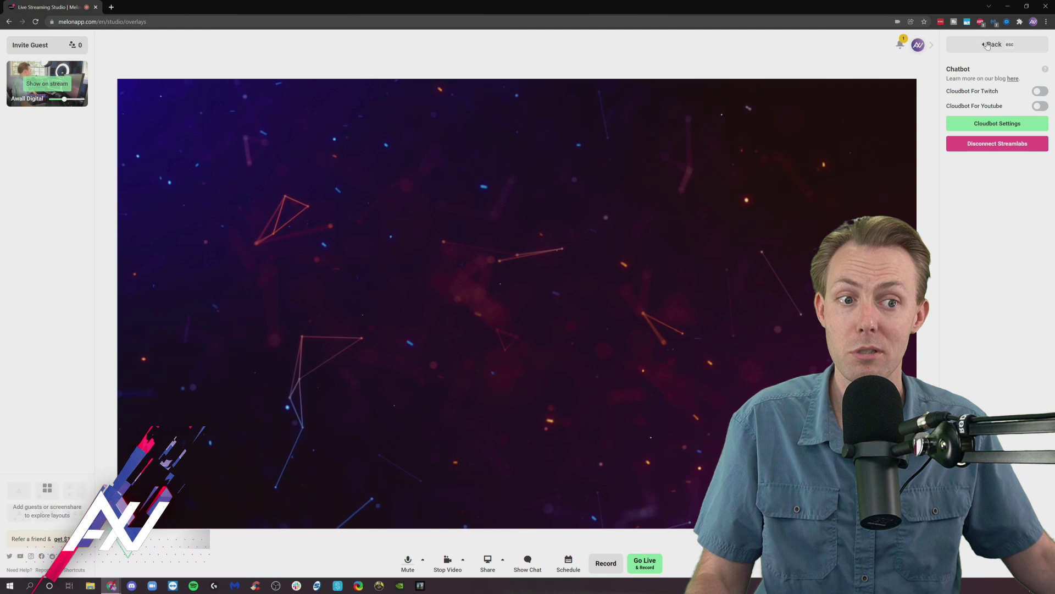
key(Escape)
- Open the Socials app, connect the Twitter account and enable Tweet on Go Live
click(1007, 222)
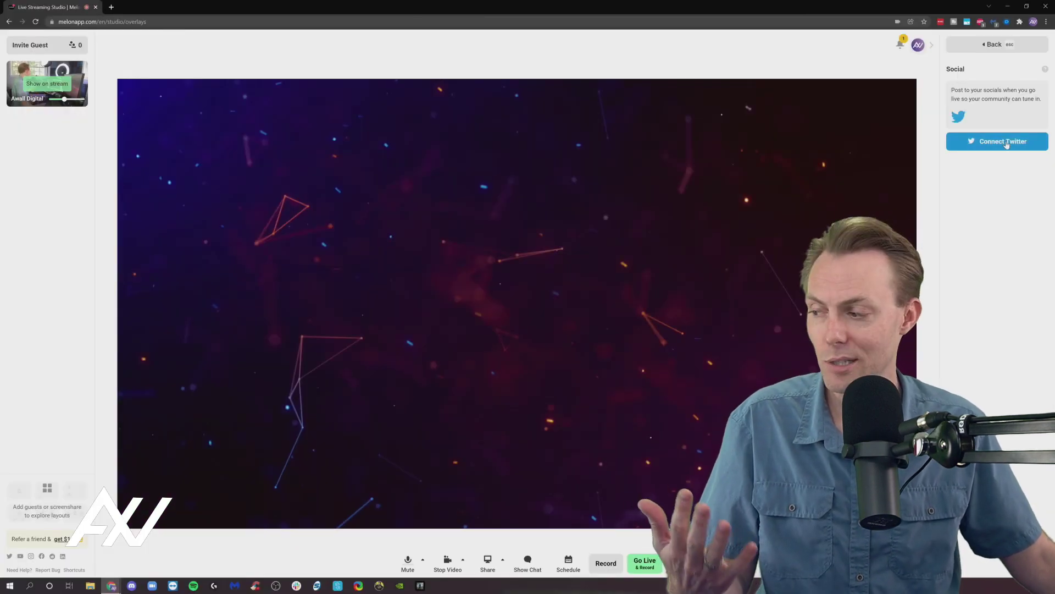
click(1007, 142)
drag(955, 149, 553, 61)
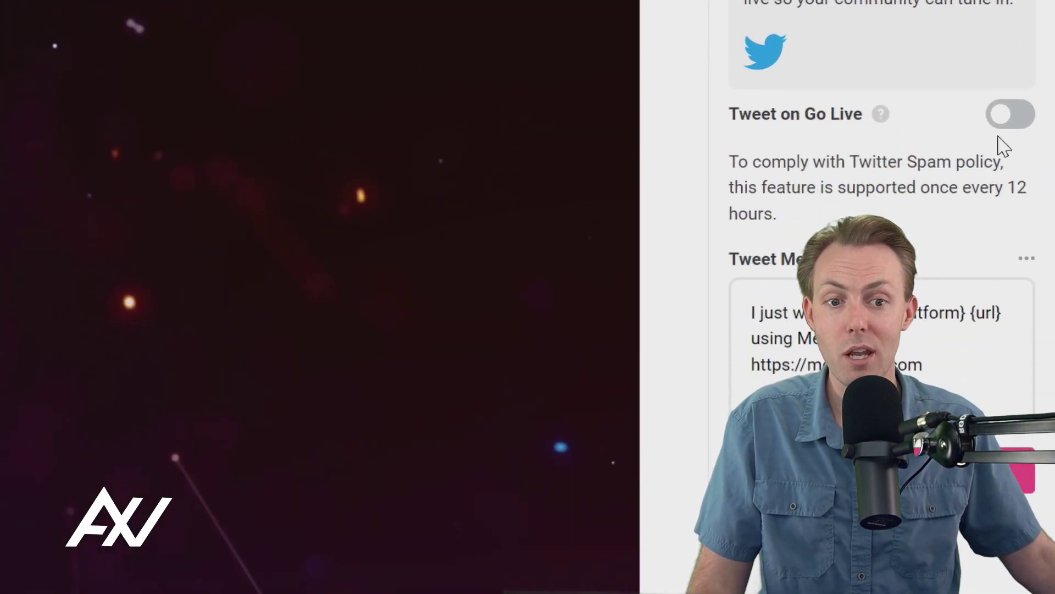
click(1012, 129)
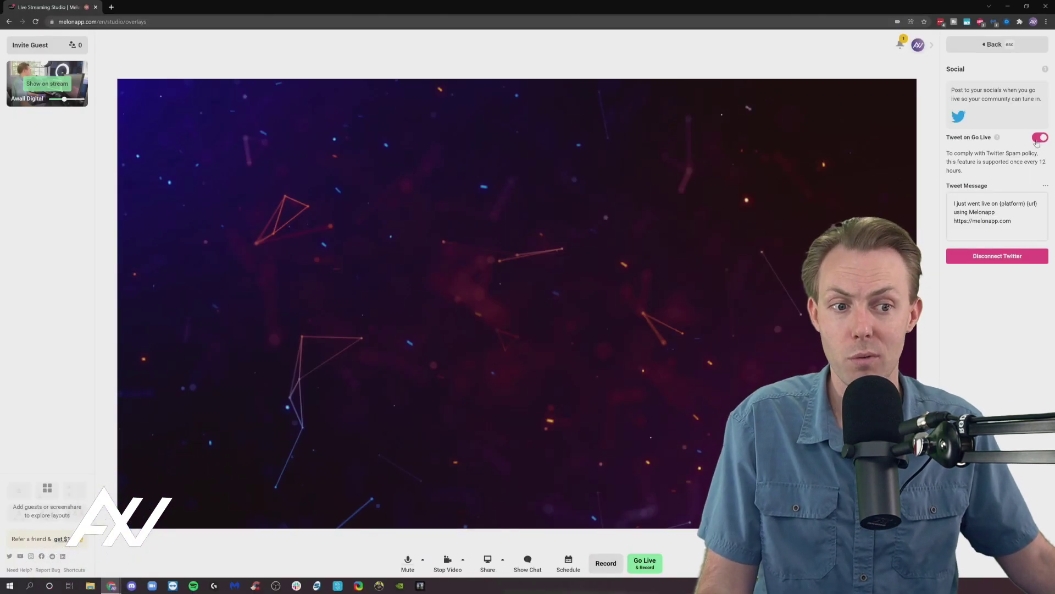
- Return to the Widgets app and disconnect Streamlabs from the studio
click(988, 46)
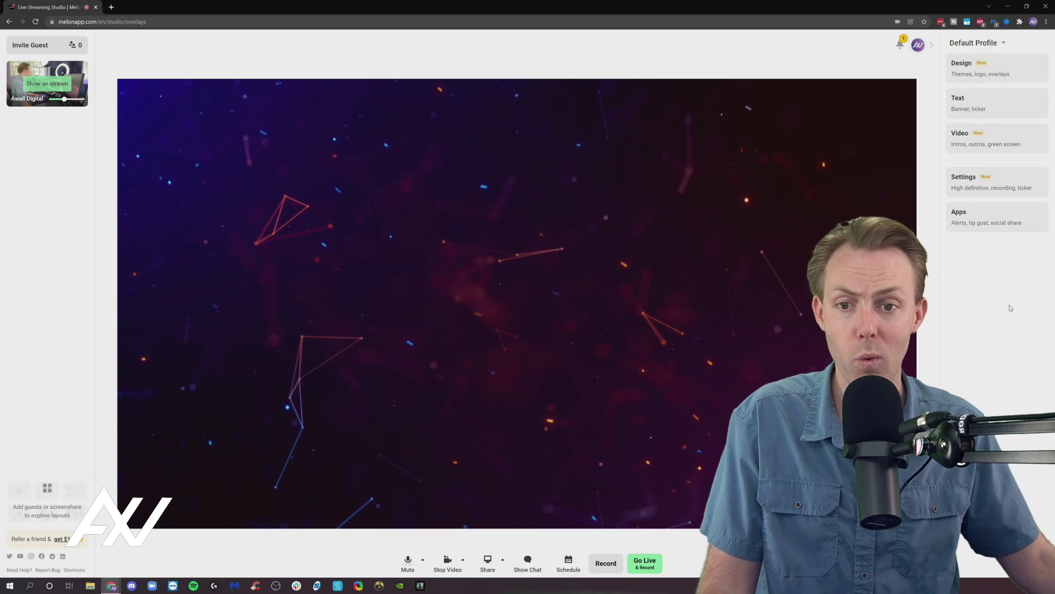
click(1001, 230)
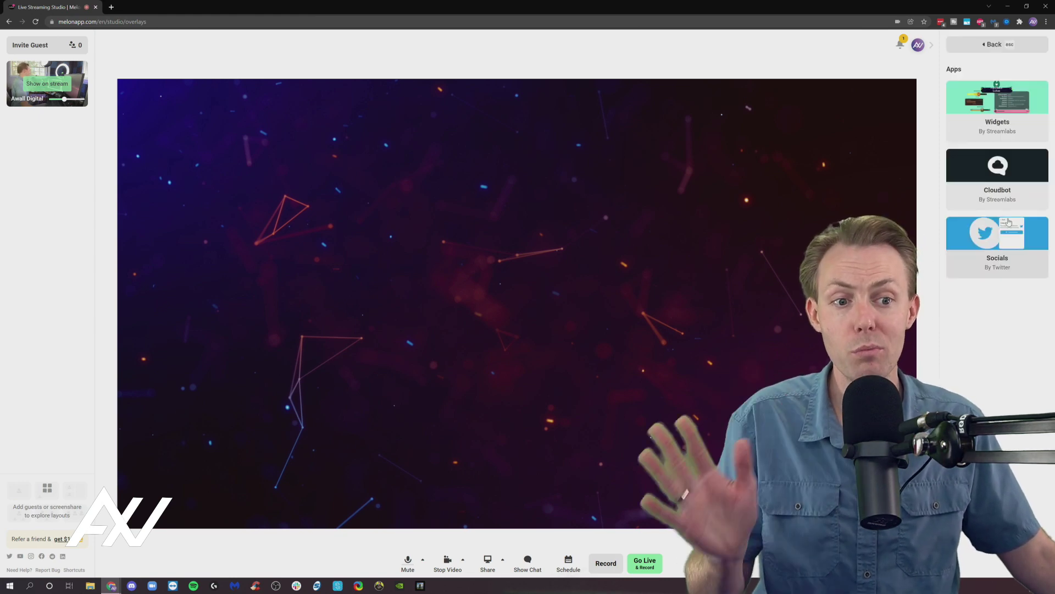
click(997, 96)
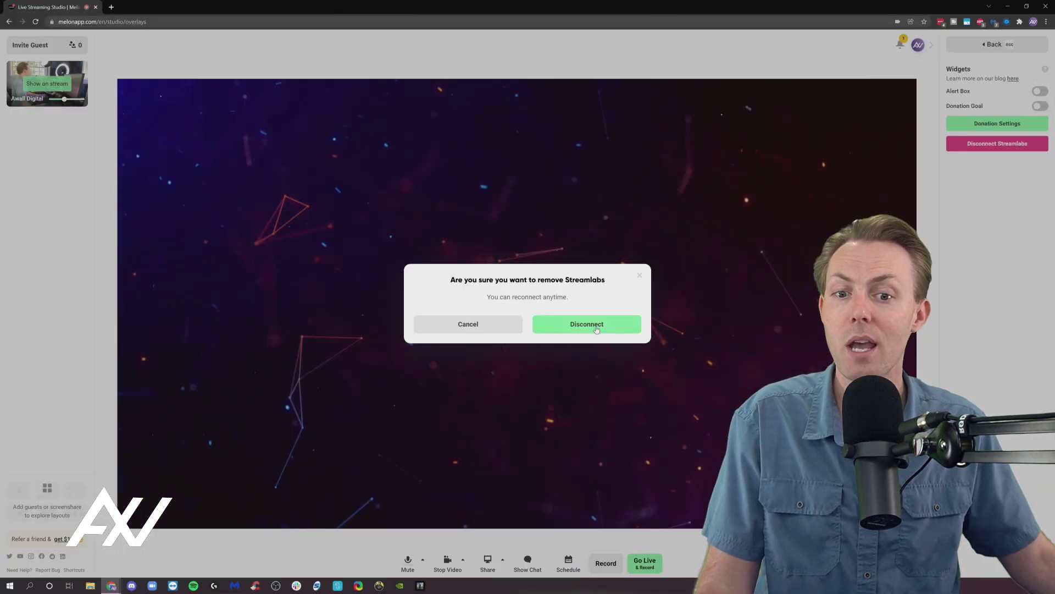
click(596, 329)
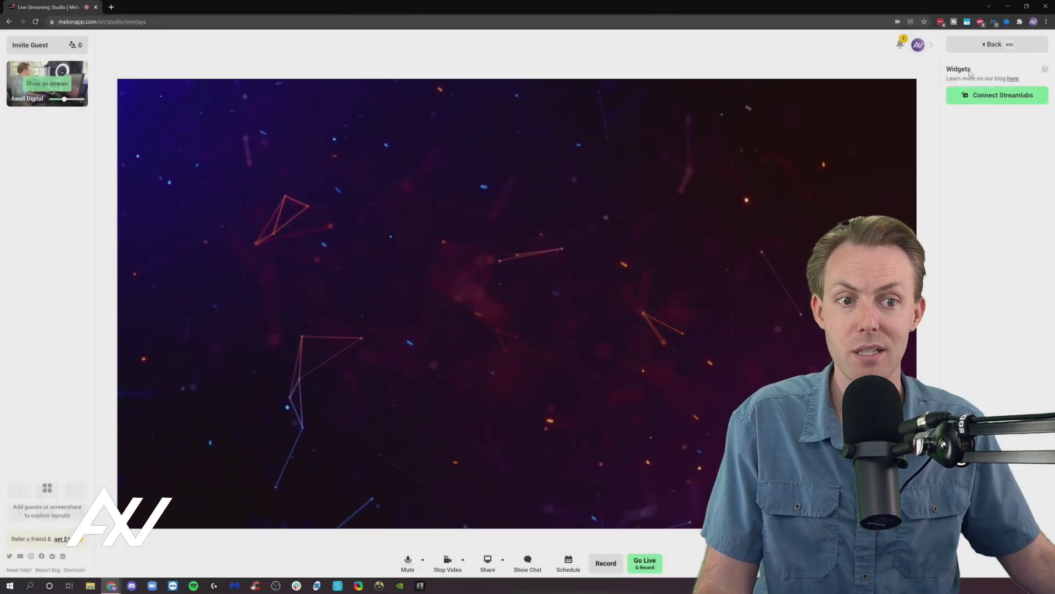
- Return to the Socials app and disconnect Twitter from the studio
click(974, 48)
click(1006, 230)
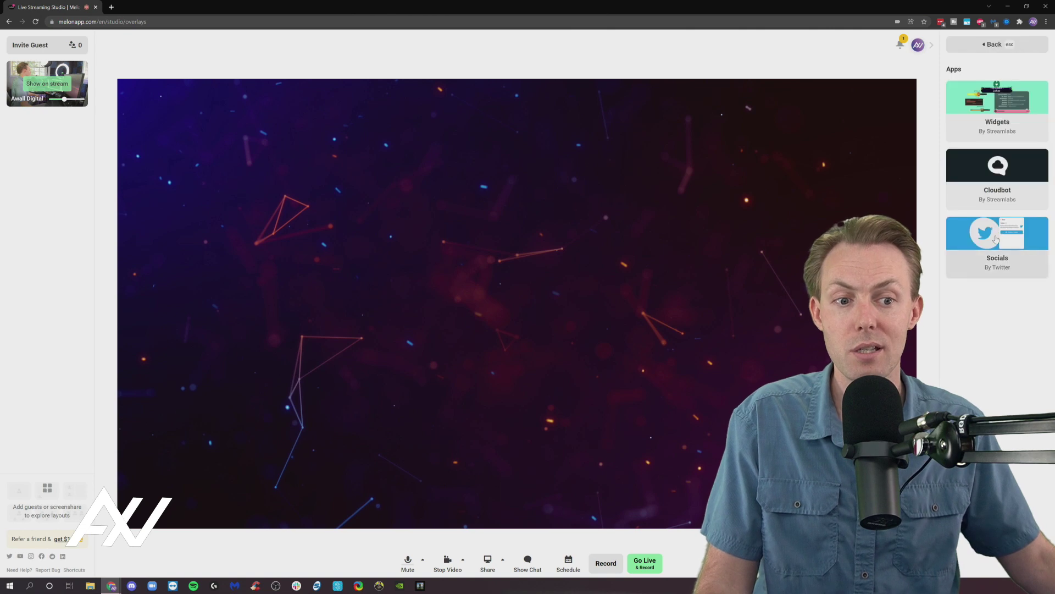
click(996, 236)
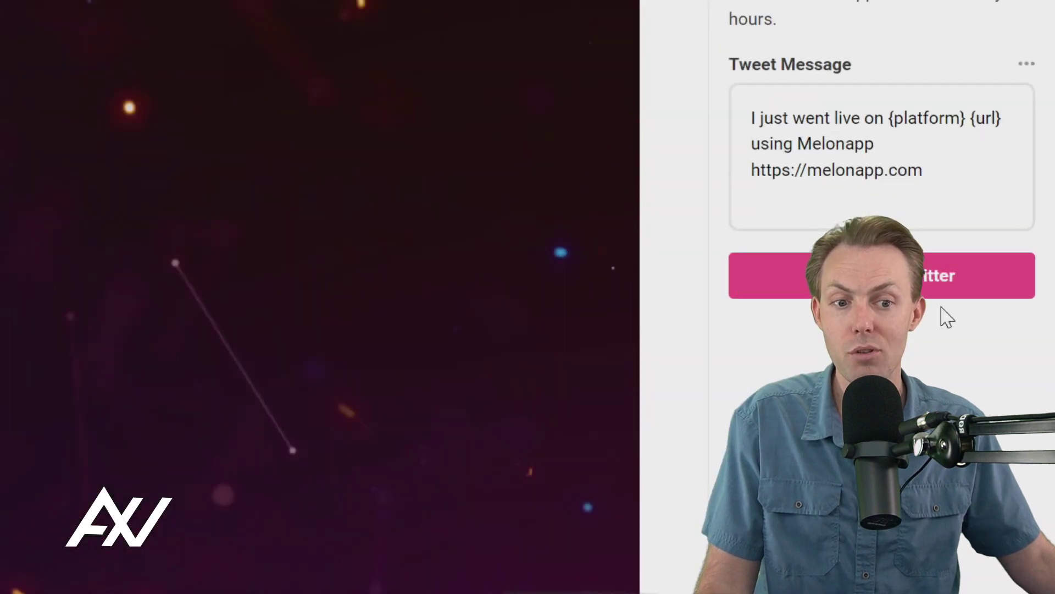
click(769, 275)
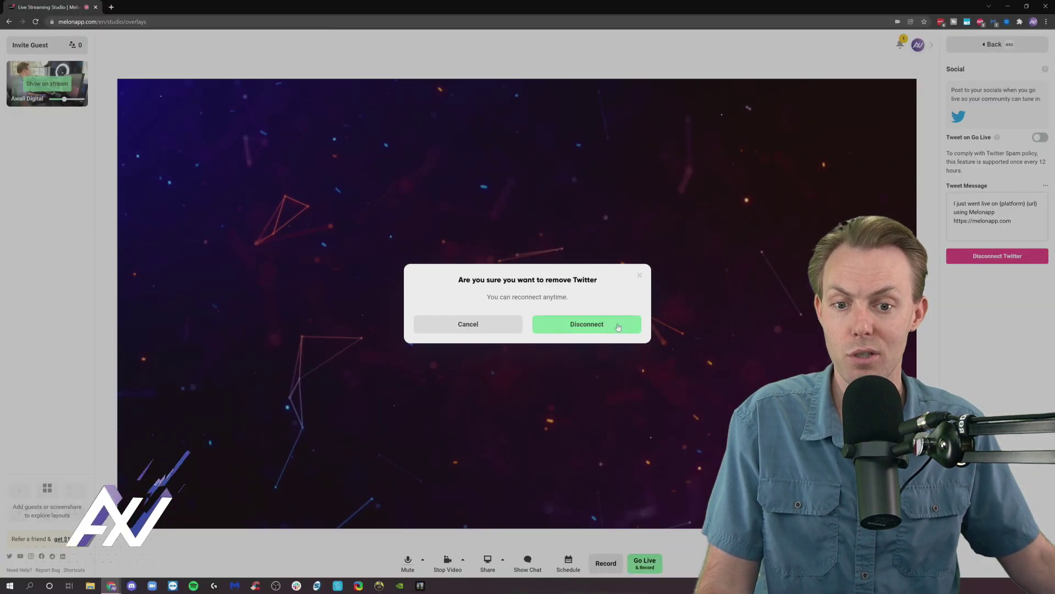
click(626, 321)
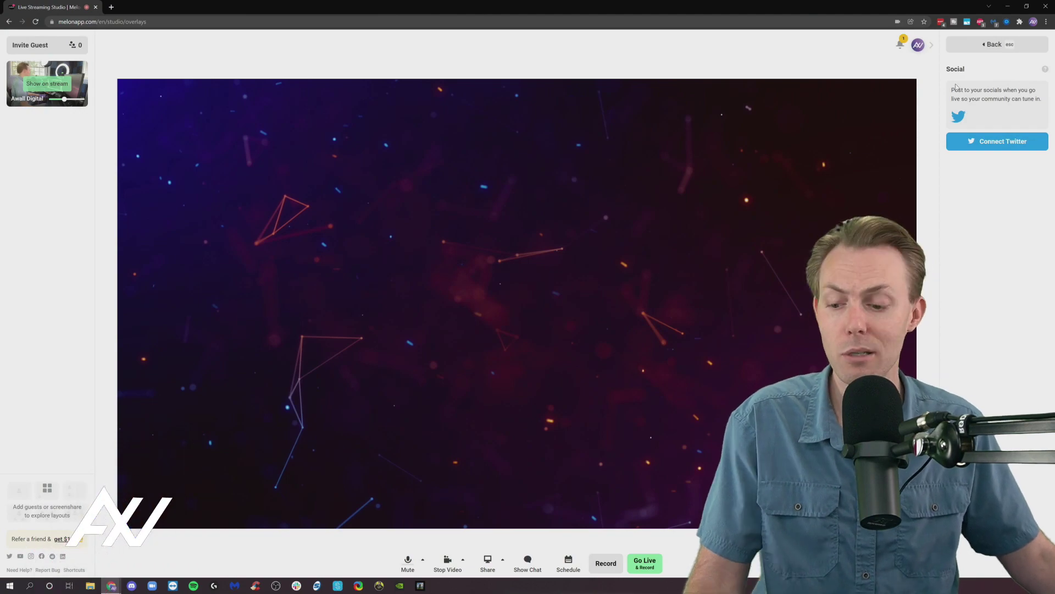